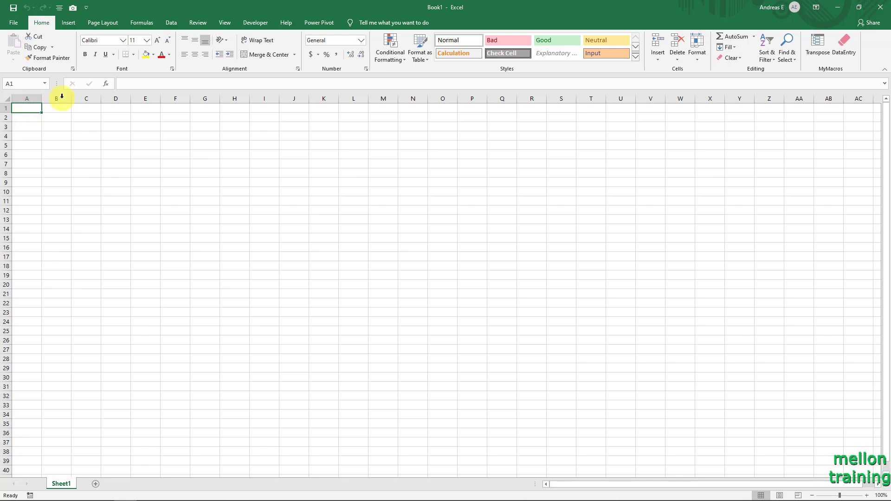
Step: Start a From Web import via Data > Get Data > From Other Sources
left_click(171, 23)
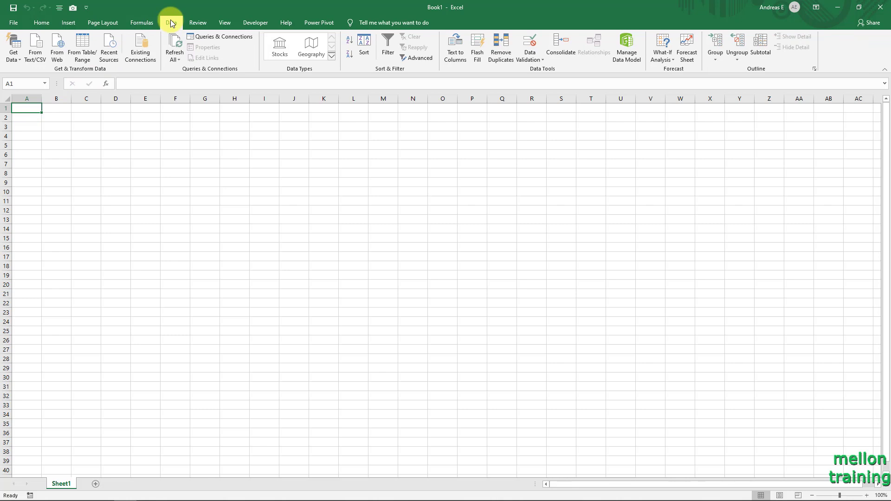
left_click(20, 60)
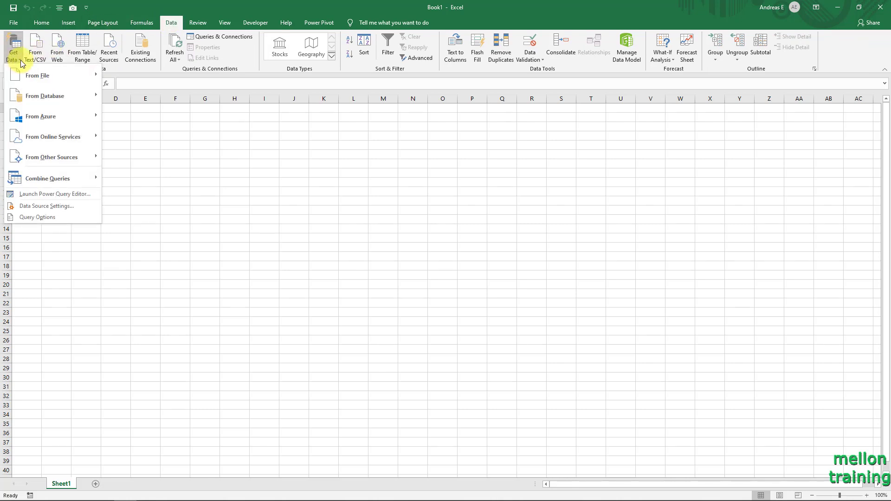
mouse_move(51, 157)
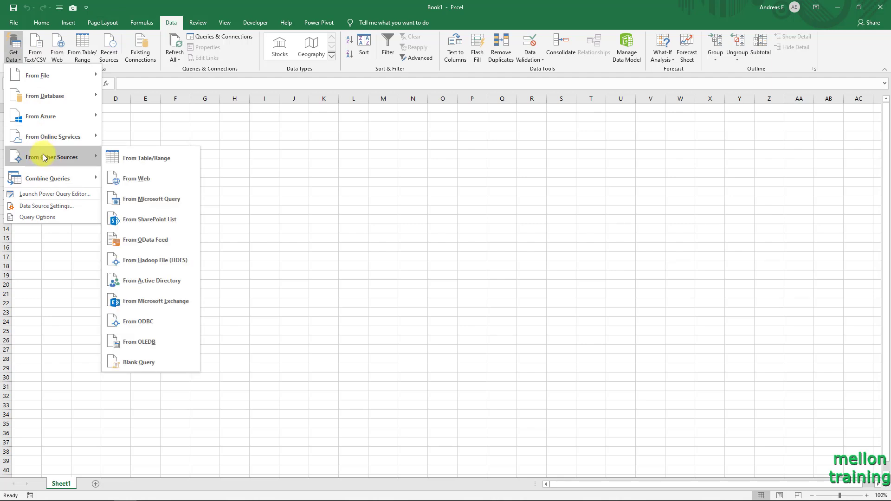
left_click(150, 177)
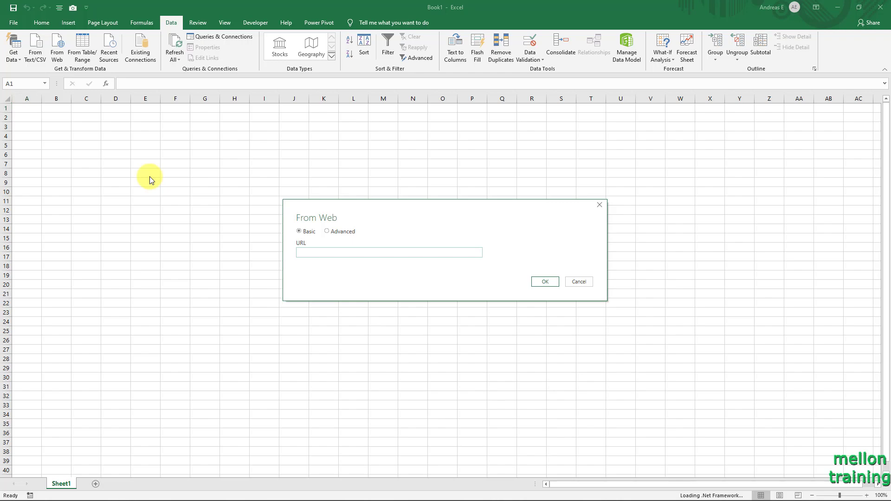
Step: Copy the Yahoo Finance AAPL history page URL from Chrome's address bar and return to Excel
key("alt+Tab")
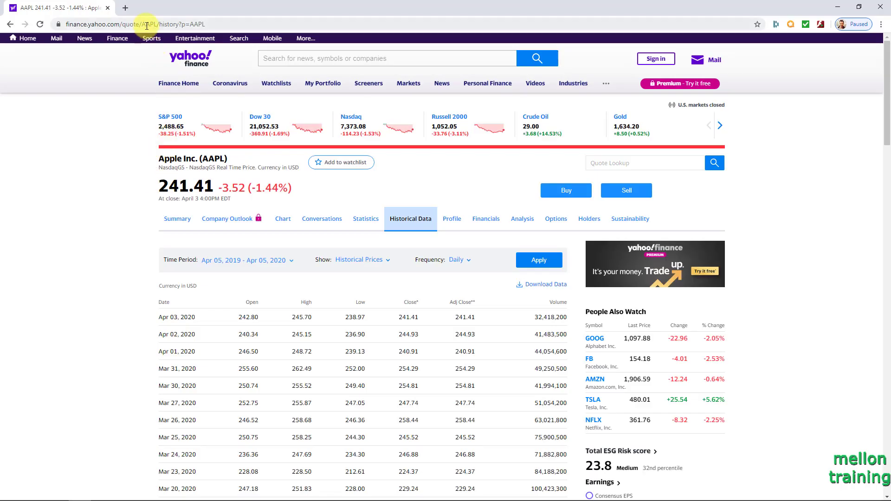
left_click(147, 26)
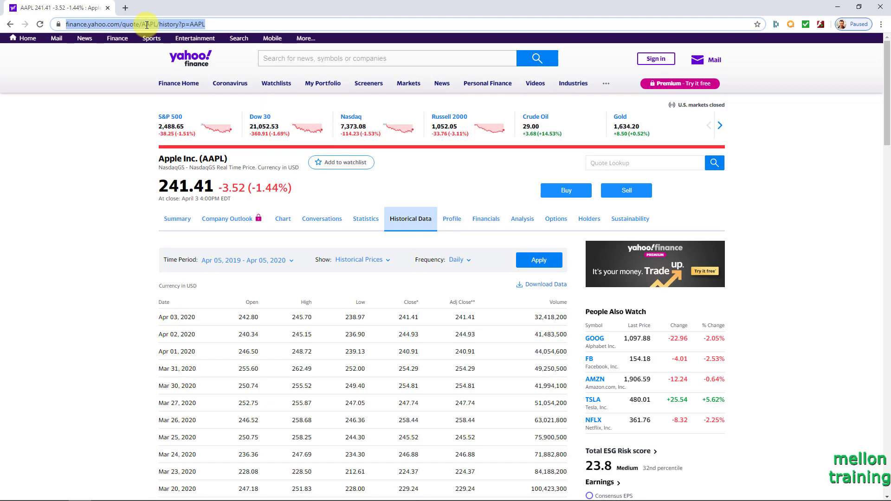
key("alt+Tab")
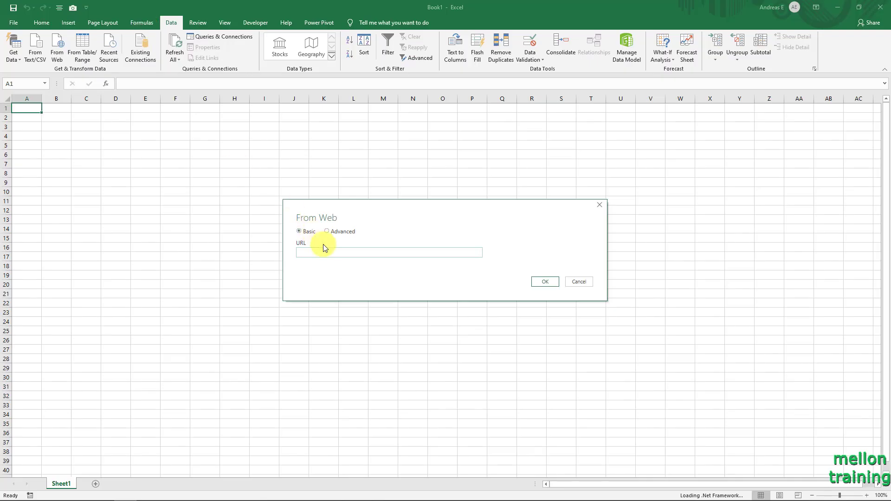
Step: Paste the AAPL history page URL into the From Web box and connect
left_click(323, 252)
type("https://finance.yahoo.com/quote/AAPL/history?p=AAPL")
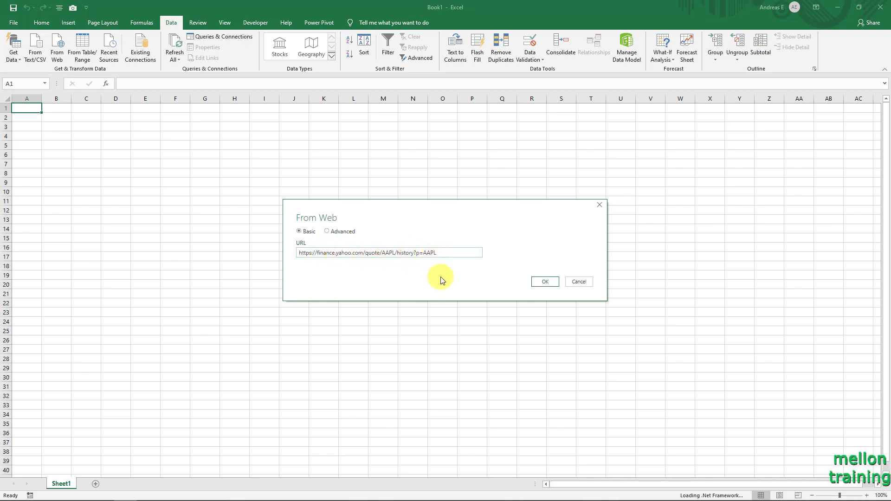
left_click(549, 283)
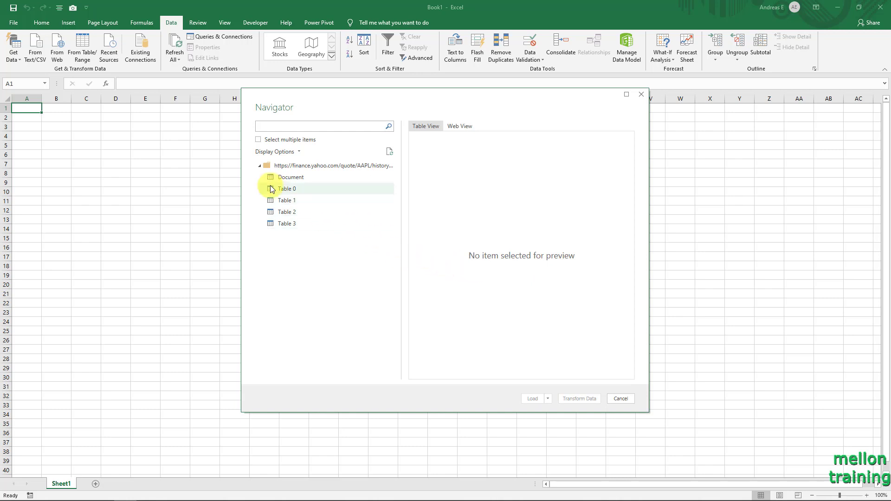
Step: Preview the Navigator tables, then open Table 2's price history in Power Query Editor
left_click(281, 178)
left_click(284, 190)
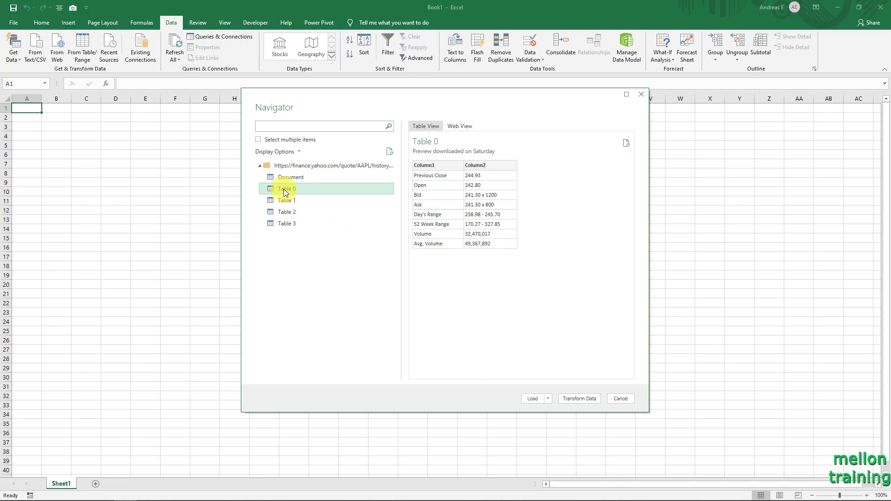
left_click(291, 197)
left_click(288, 211)
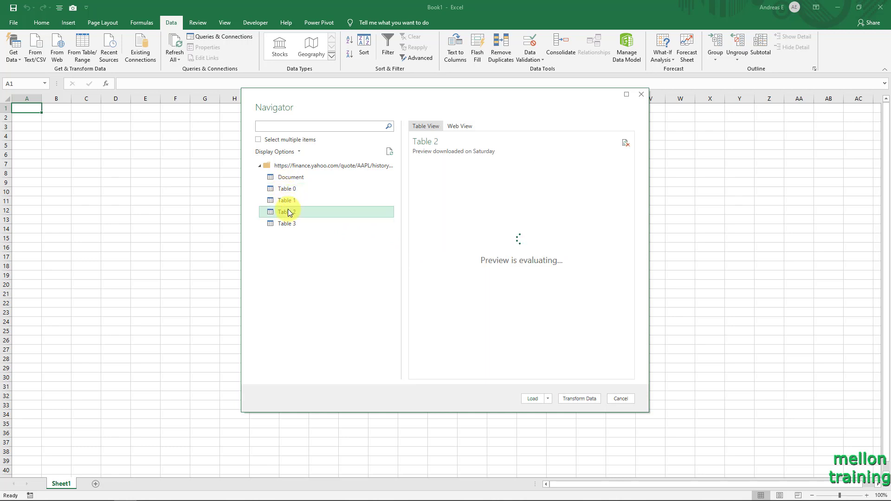
left_click(287, 224)
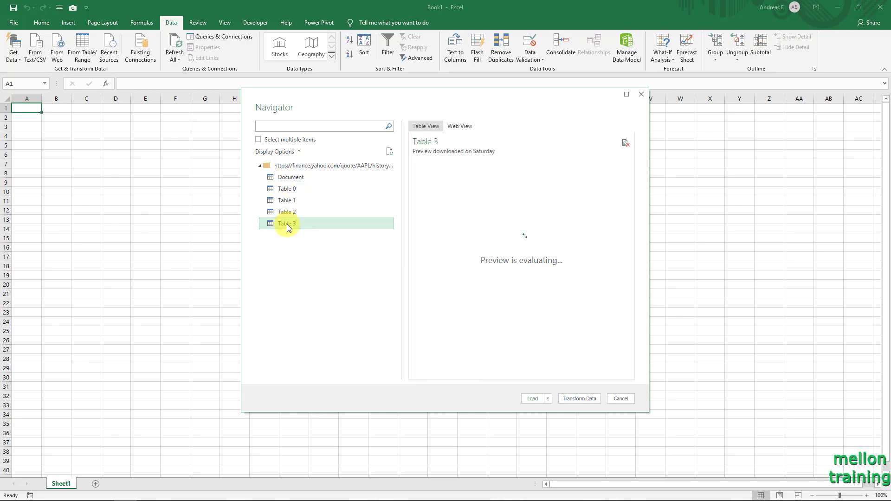
left_click(290, 212)
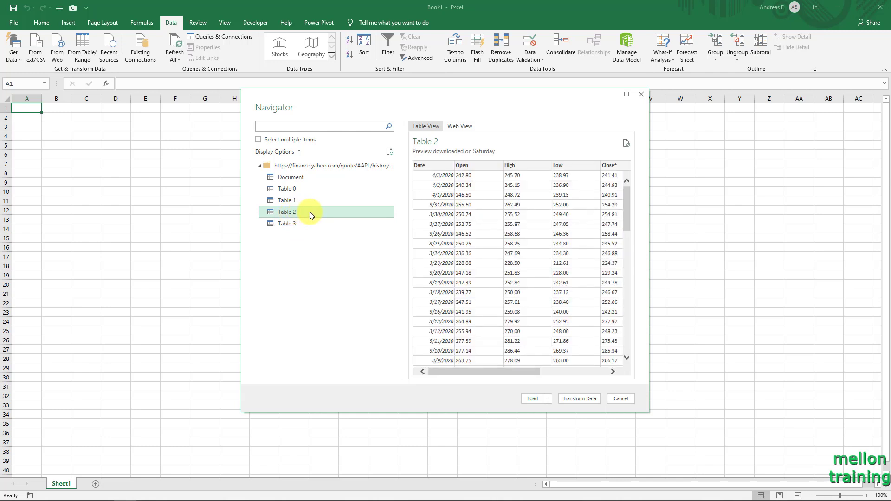
left_click(581, 398)
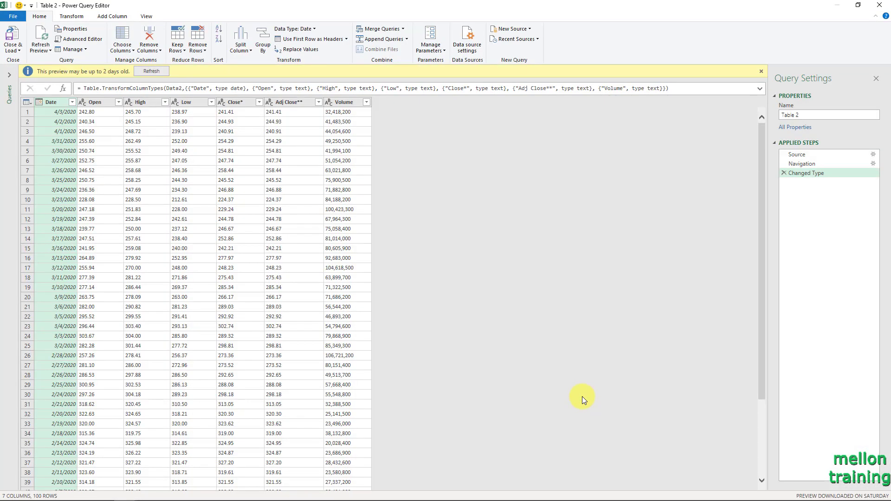
Step: Close the preview-age notice and delete Adj Close** and Volume, leaving Date, Open, High, Low, Close*
left_click(760, 71)
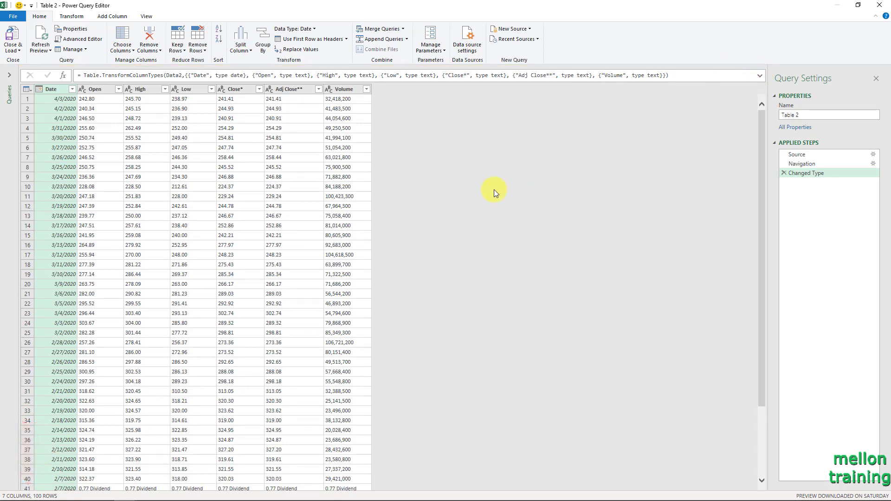
right_click(52, 90)
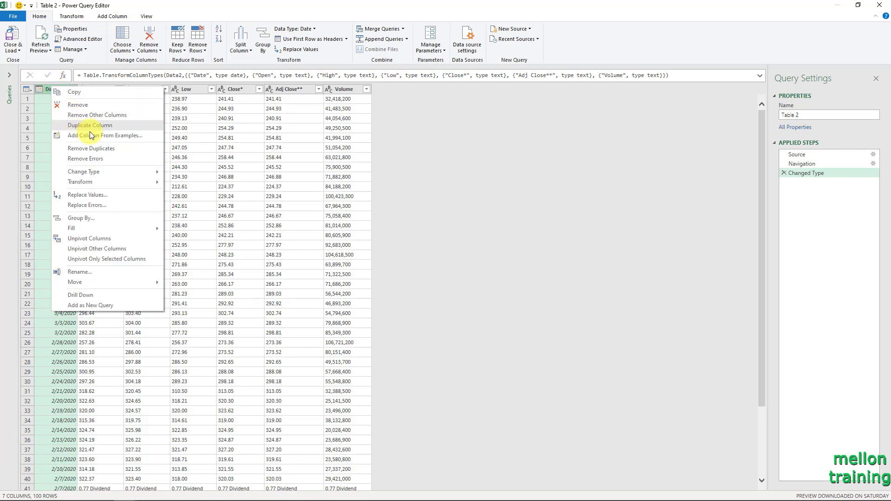
mouse_move(83, 171)
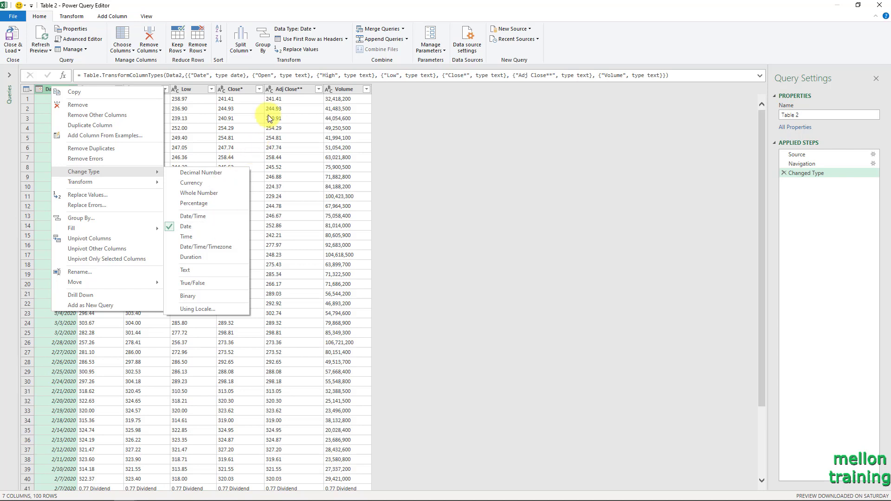
left_click(289, 88)
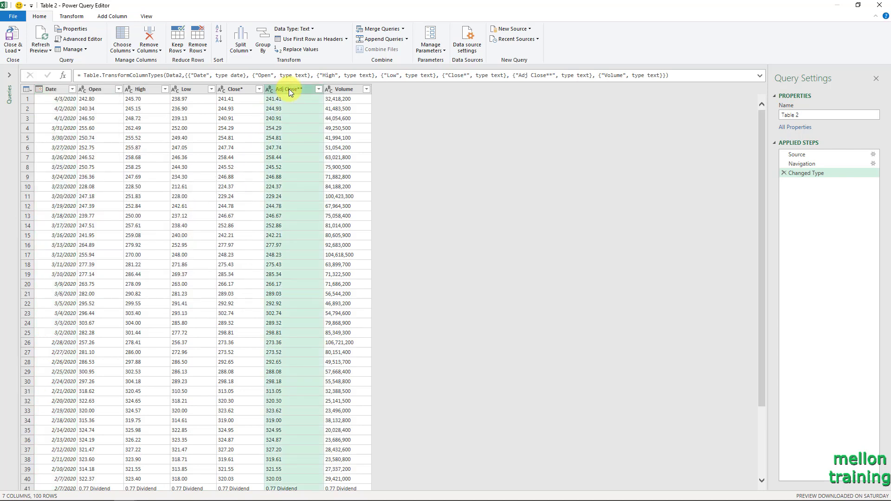
left_click(341, 89, "ctrl")
right_click(338, 88)
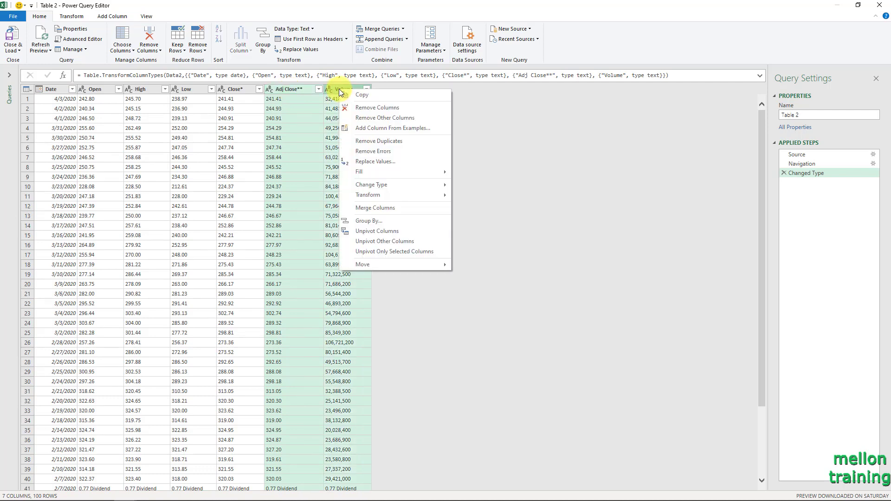
left_click(431, 111)
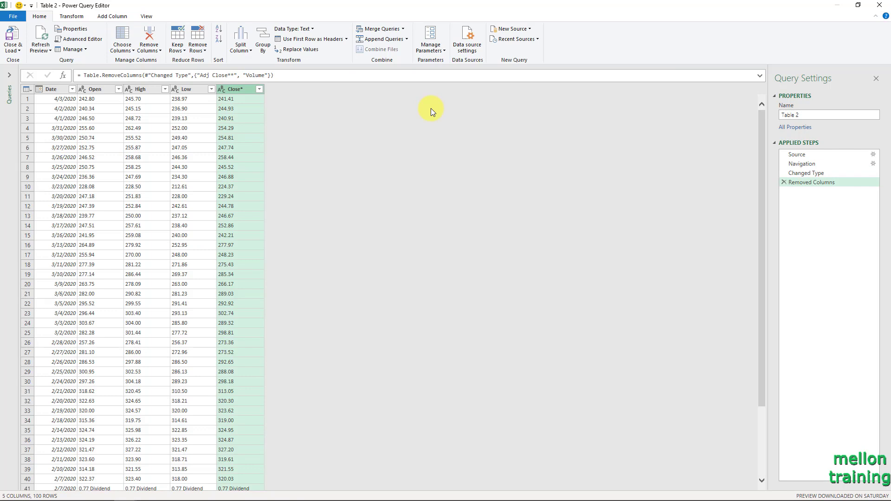
Step: Change the Open, High, Low and Close* columns to Decimal Number
left_click(96, 90)
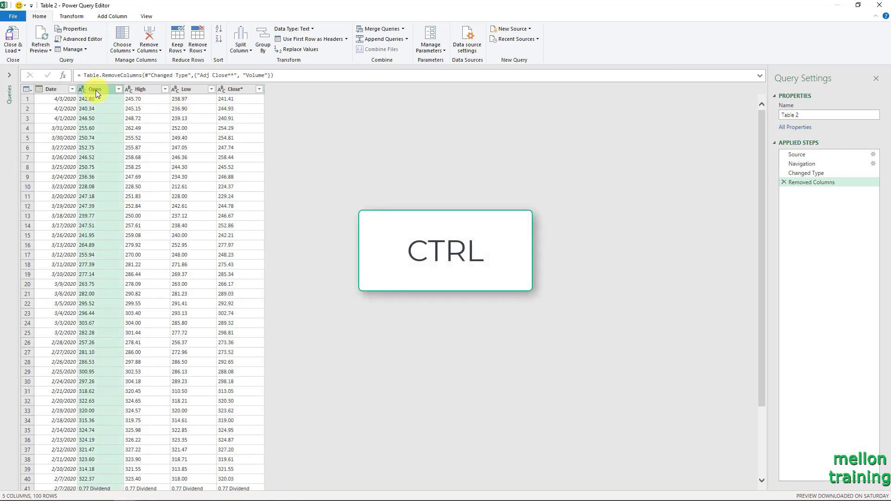
left_click(144, 91, "ctrl")
left_click(183, 90, "ctrl")
left_click(238, 90, "ctrl")
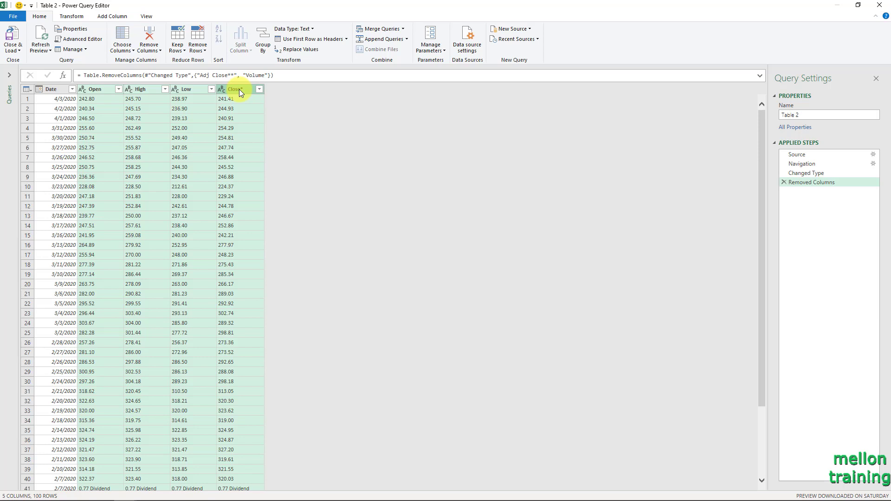
right_click(239, 89)
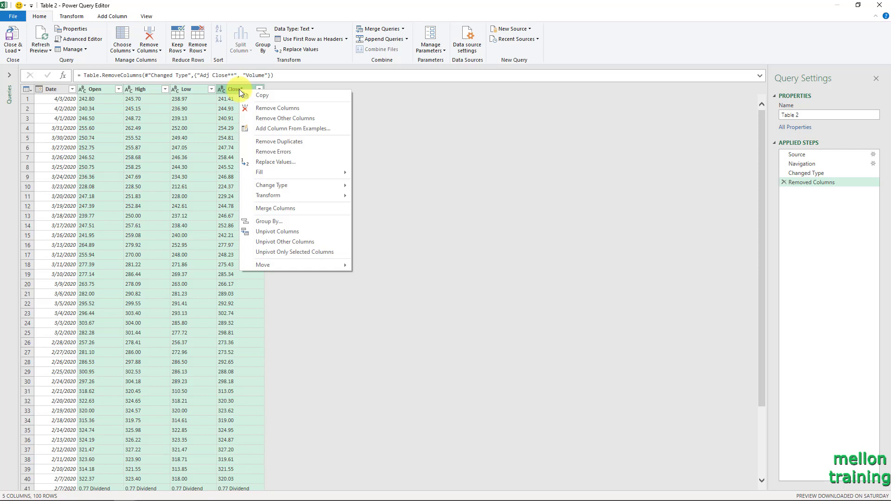
mouse_move(271, 185)
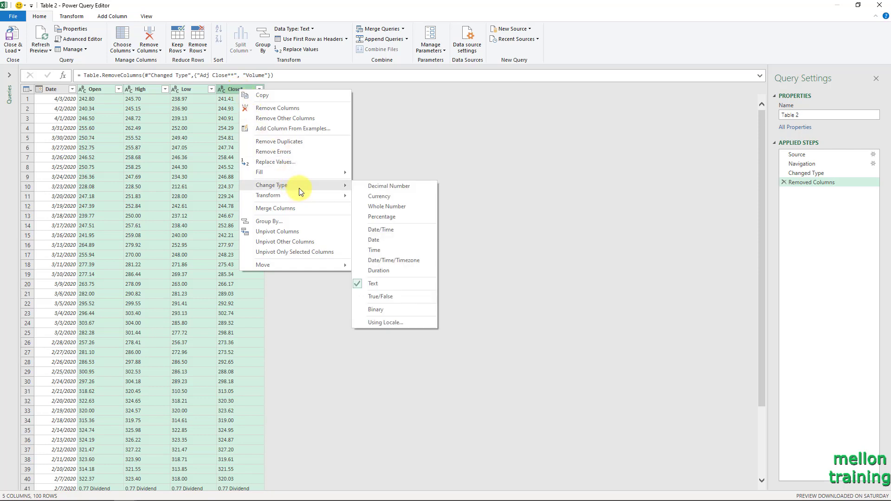
left_click(427, 187)
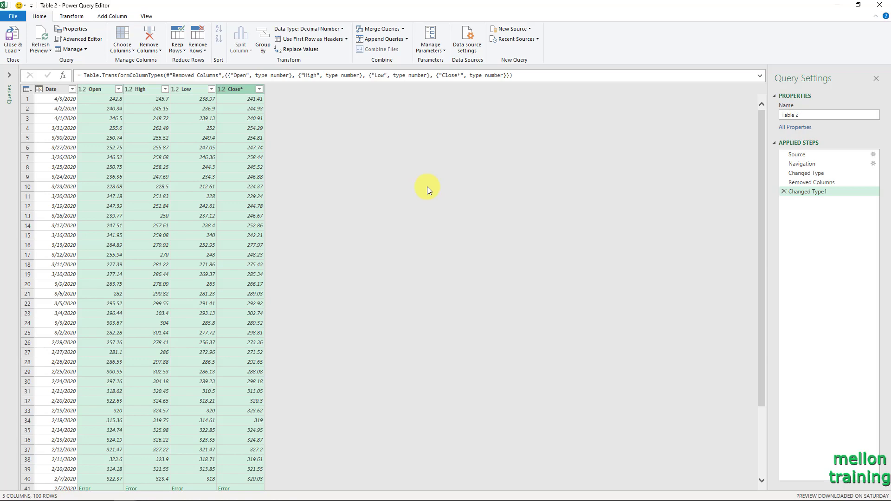
Step: Remove the error row, leaving 99 rows in the table
scroll(305, 293, "down", 5)
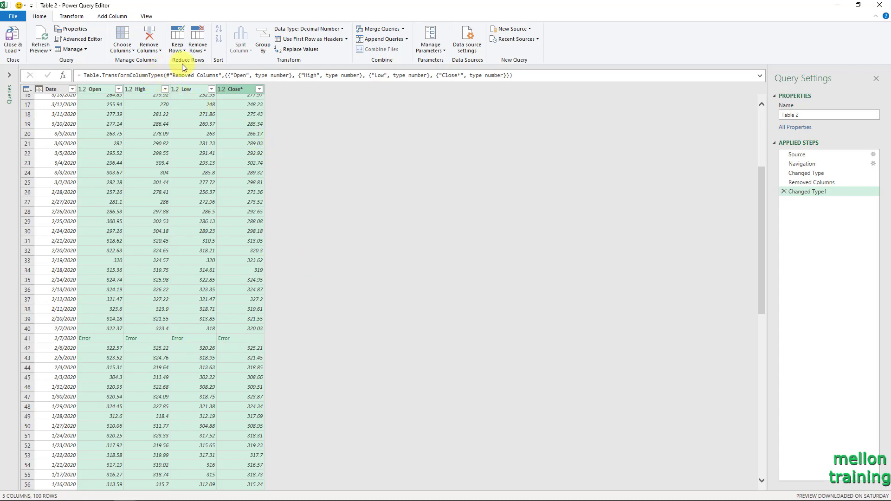
left_click(205, 50)
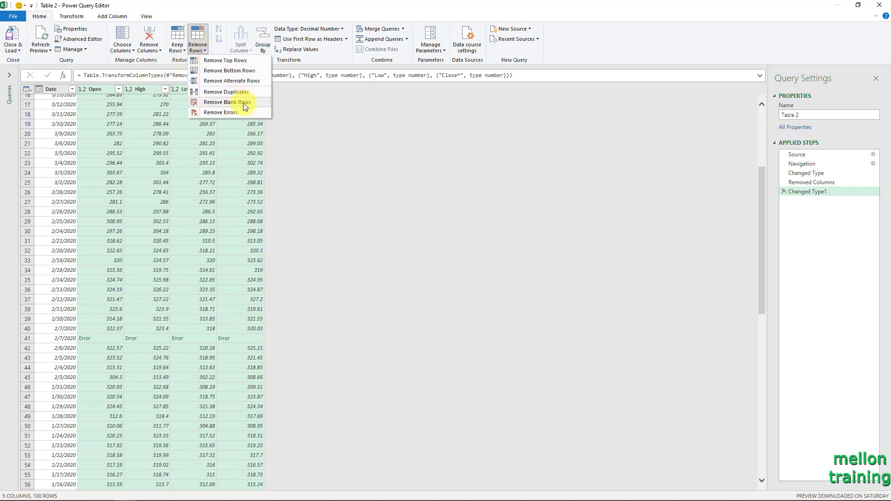
left_click(261, 112)
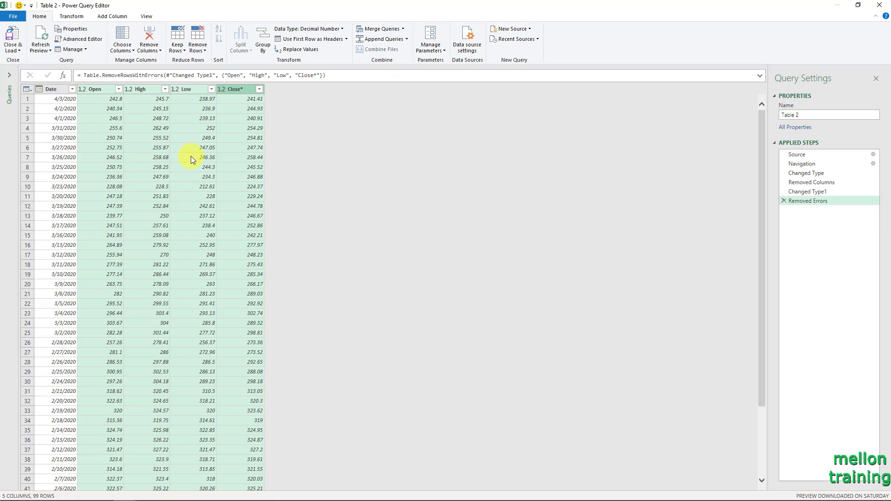
left_click(54, 90)
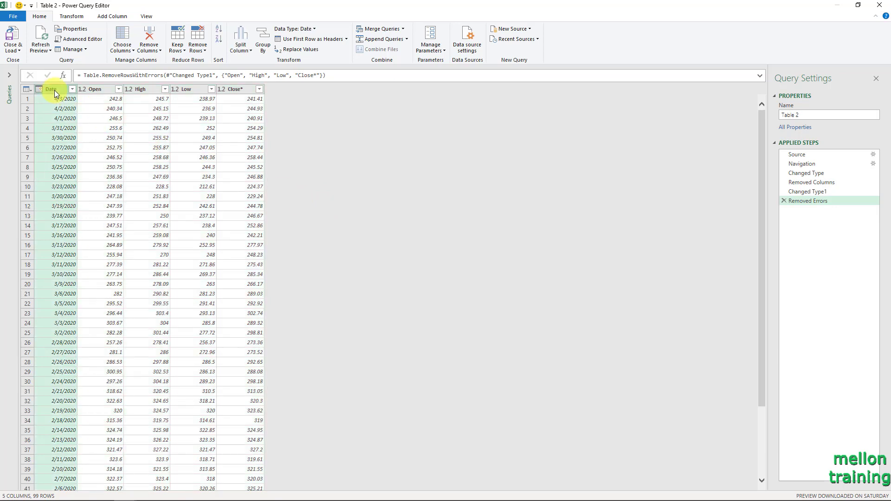
right_click(55, 90)
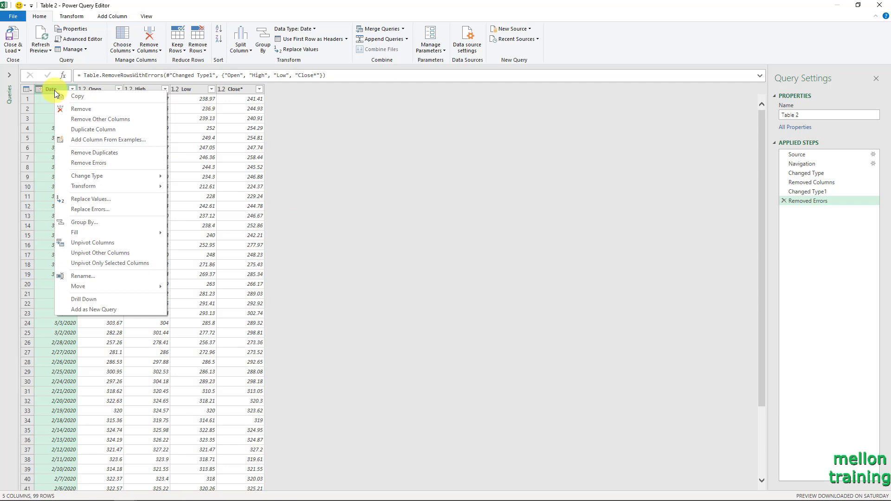
Step: Duplicate the Date column and rename the copy 'Week Of'
left_click(135, 130)
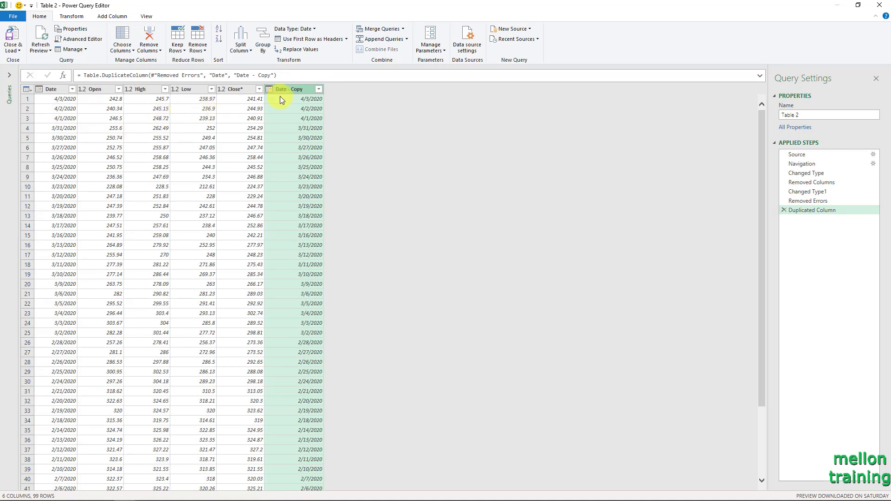
double_click(295, 89)
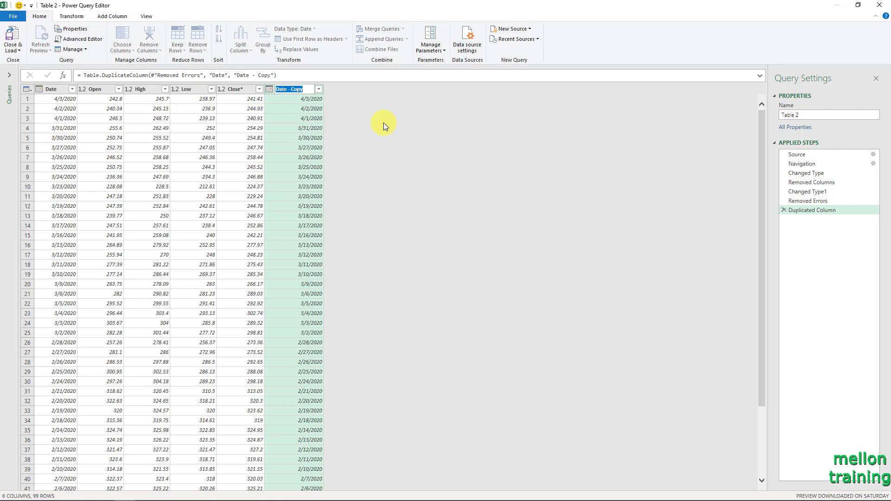
type("Week Of")
key("BackSpace")
type("f")
key("Return")
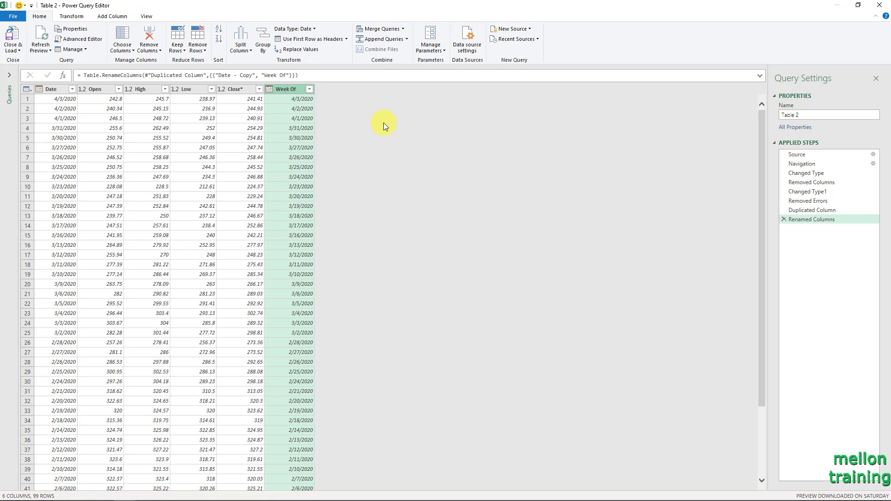
Step: Convert Week Of to week-of-year numbers and move it right after Date
right_click(289, 89)
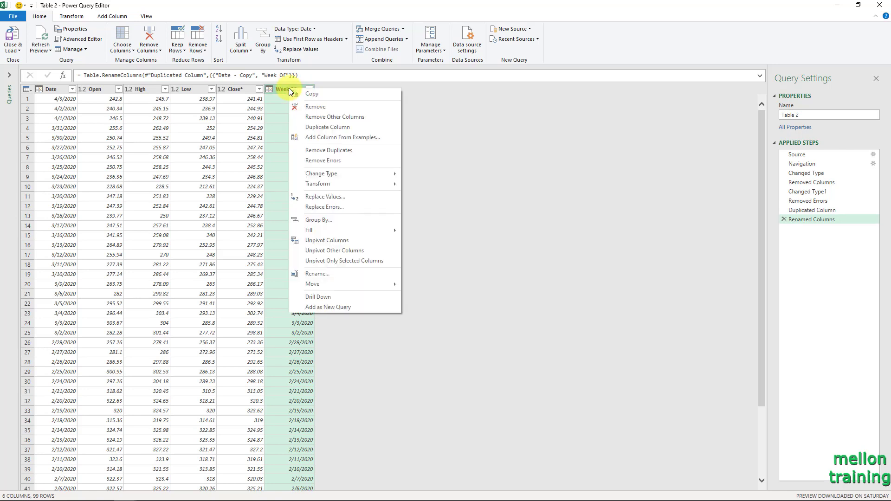
mouse_move(344, 184)
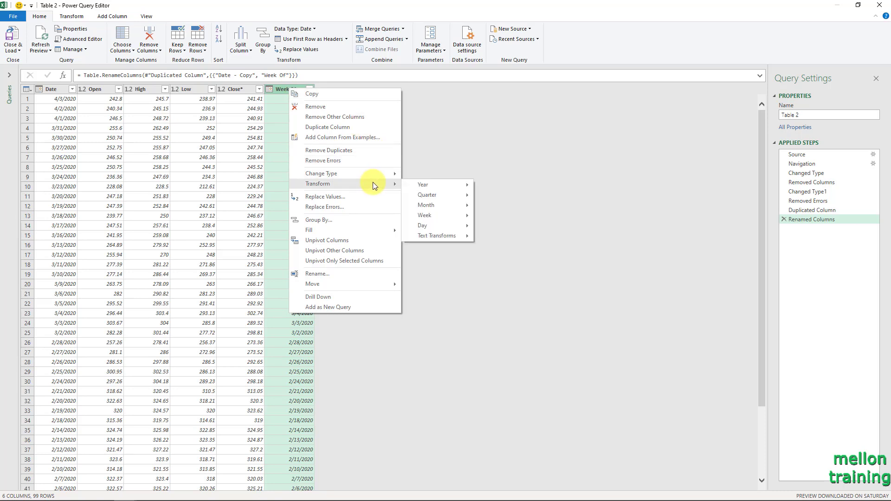
mouse_move(426, 215)
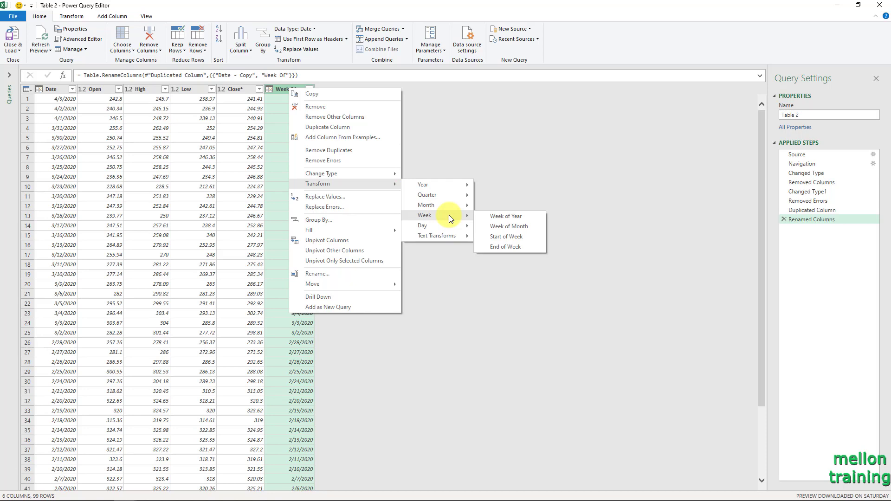
left_click(532, 216)
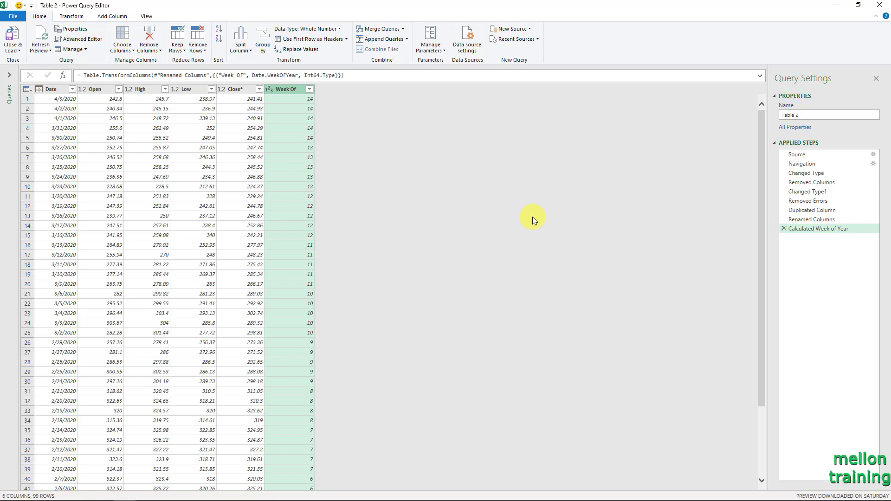
left_click_drag(291, 90, 99, 88)
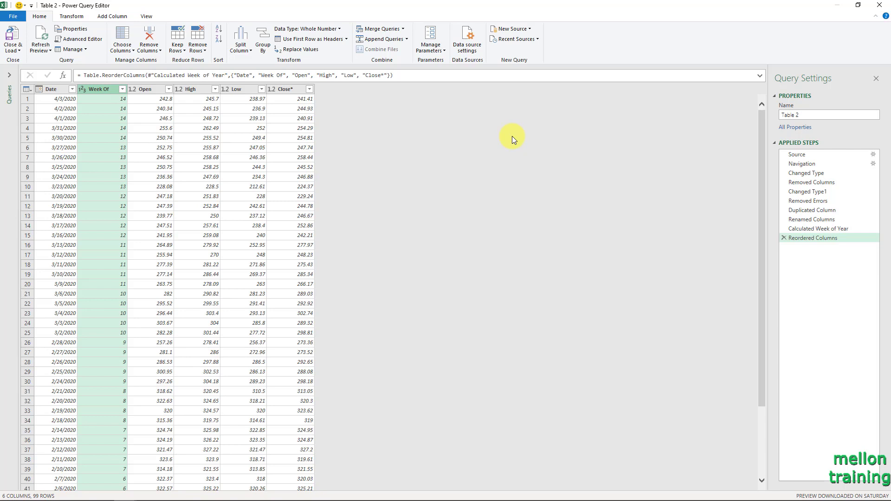
left_click(147, 17)
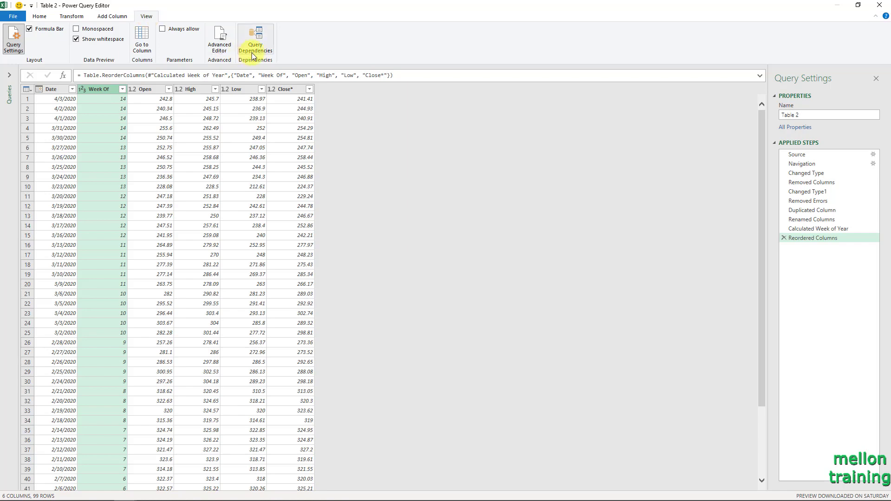
left_click(230, 45)
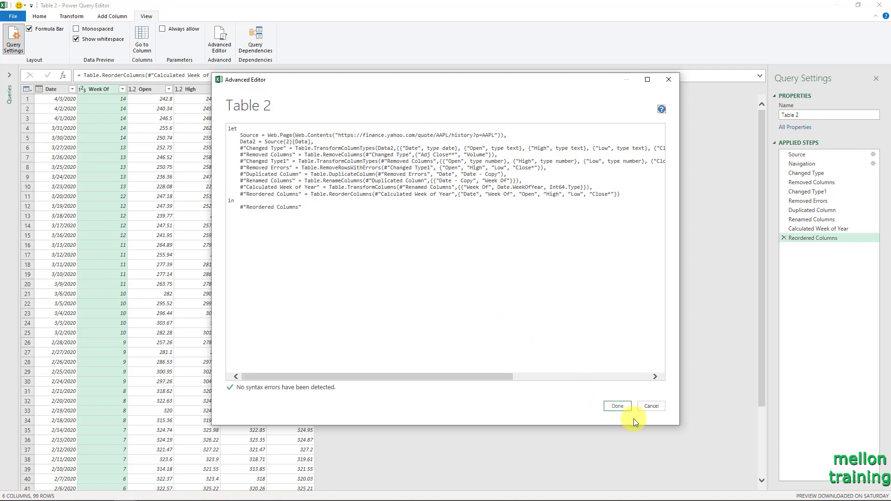
left_click(621, 405)
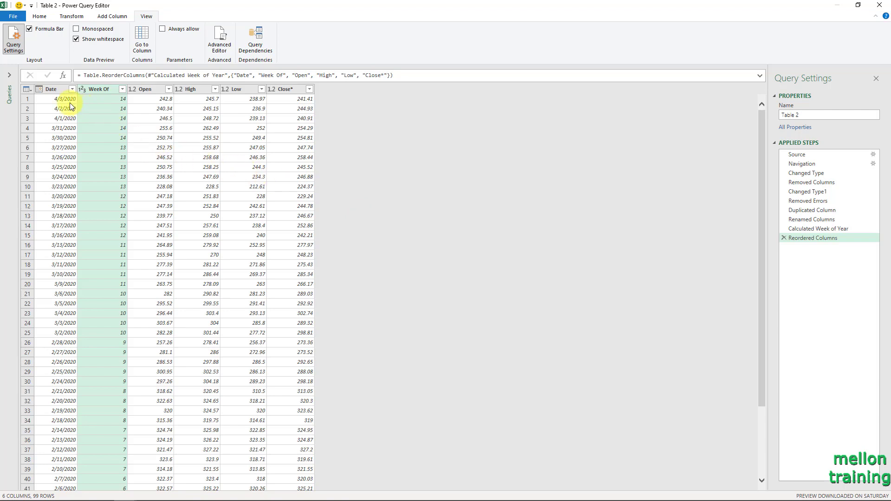
Step: Merge Date and Week Of with a Space separator into a column named 'Date/Week Of'
left_click(59, 90)
left_click(107, 90, "ctrl")
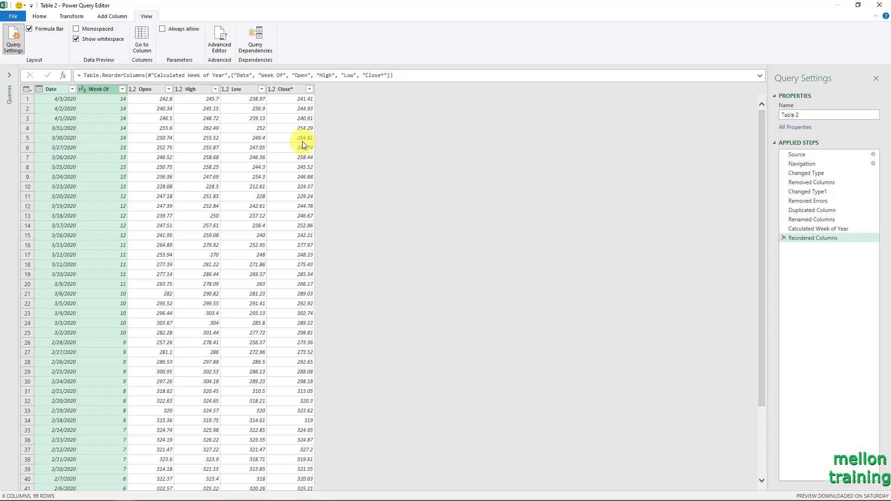
right_click(109, 91)
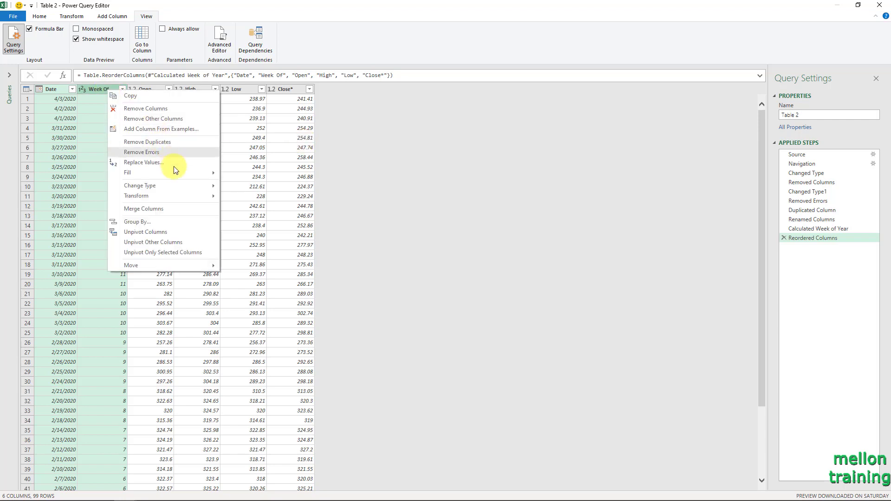
left_click(183, 208)
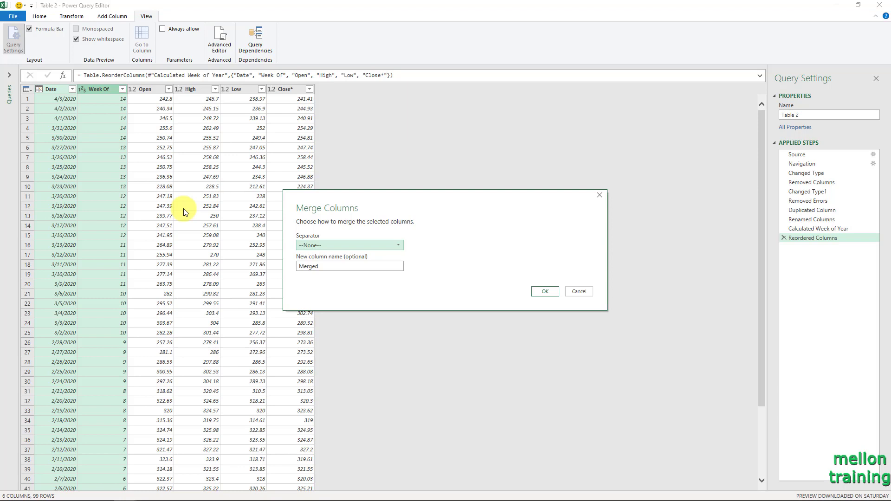
left_click(400, 246)
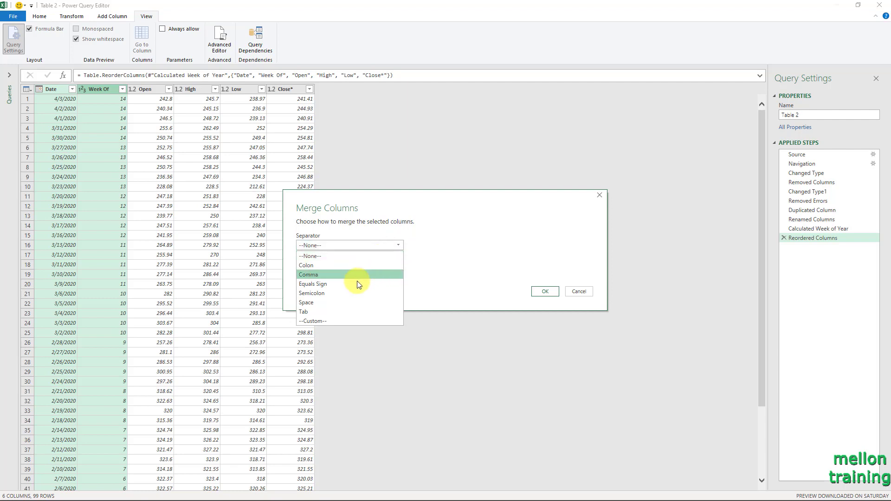
left_click(331, 304)
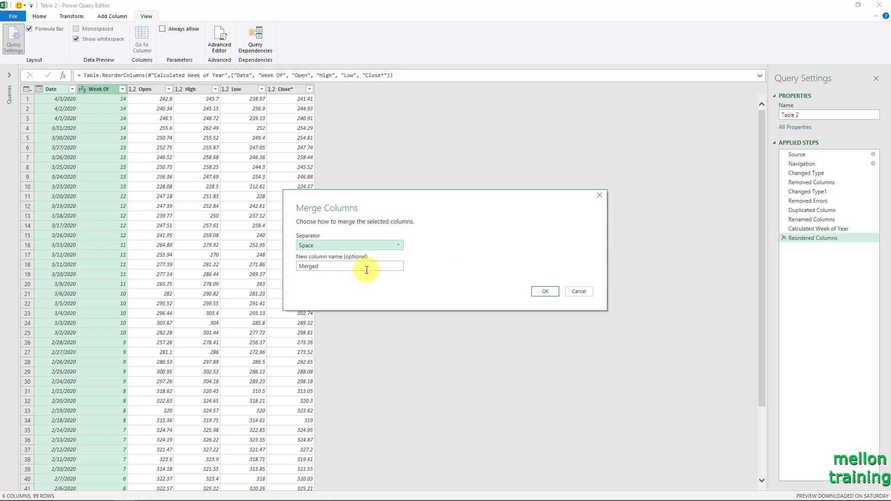
double_click(344, 265)
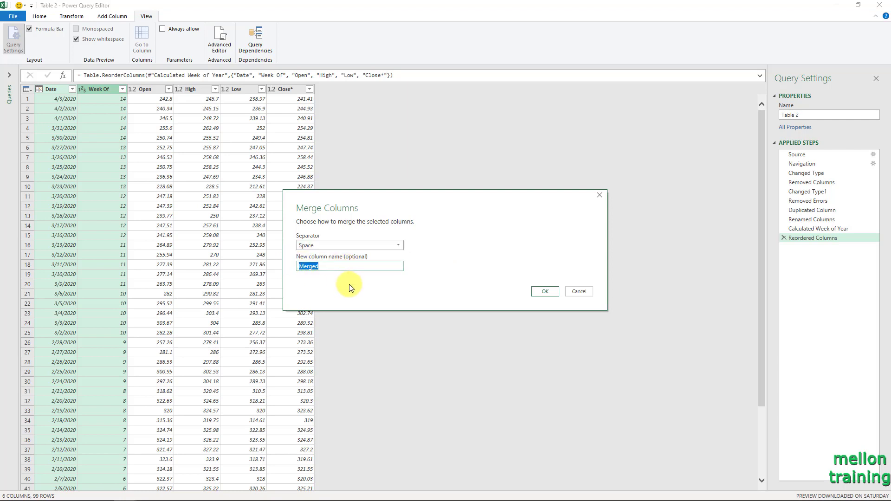
type("Date/")
type("Week")
type(" Of")
left_click(544, 291)
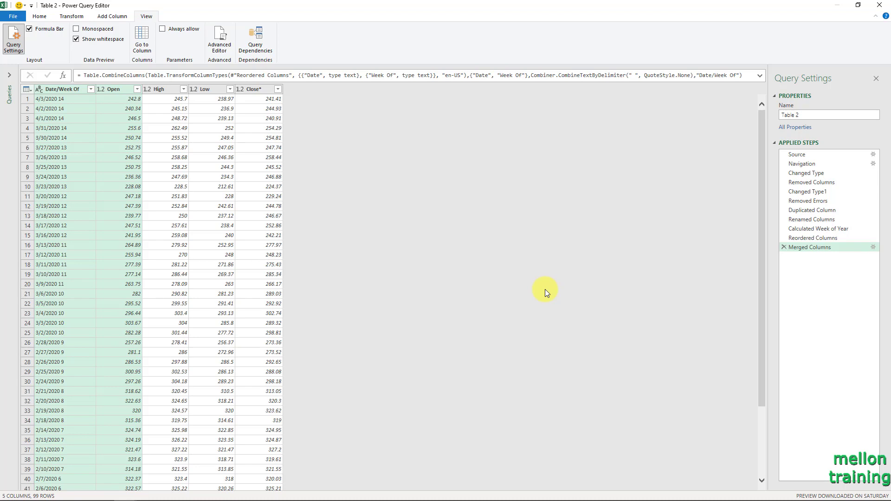
Step: Close & Load the query, putting its 99 rows in a table on new Sheet2
left_click(40, 18)
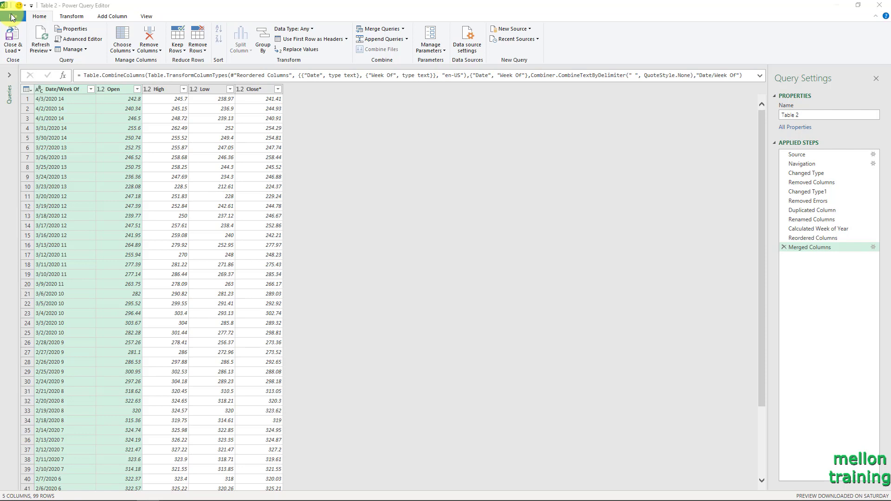
left_click(19, 50)
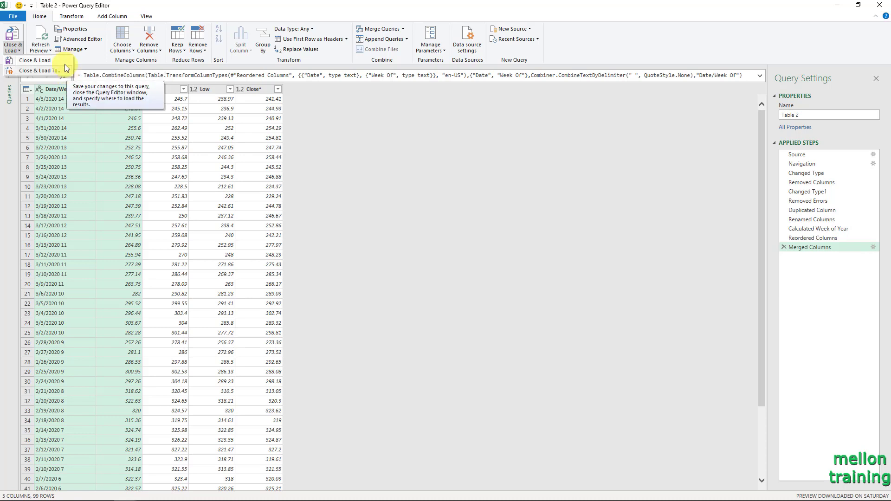
left_click(65, 60)
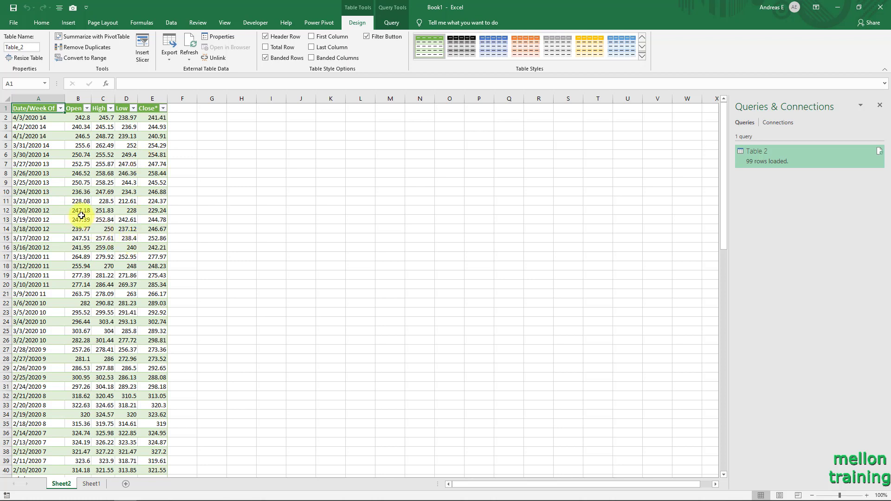
Step: Clear the price values in cells B11:E19 of the loaded table
left_click_drag(77, 201, 140, 271)
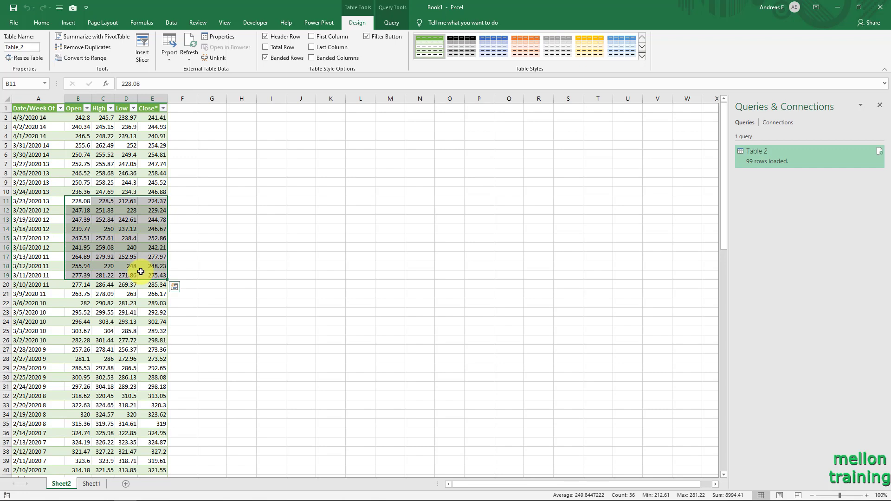
key("Delete")
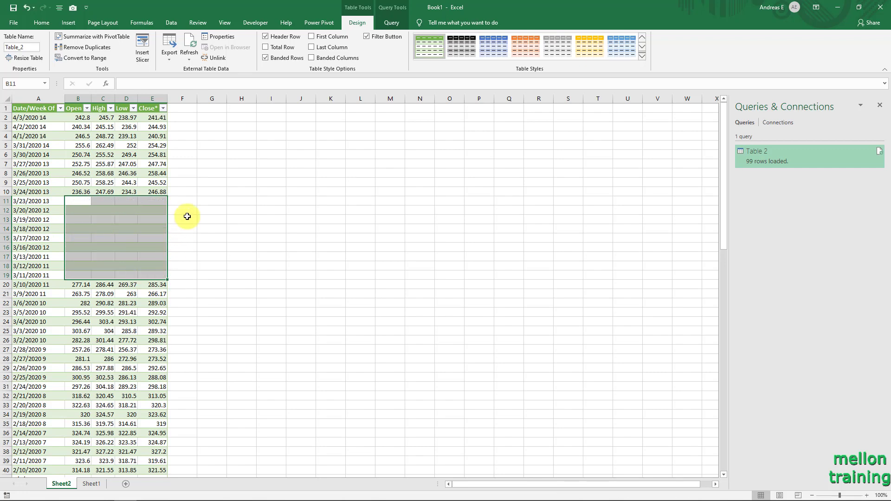
left_click(184, 191)
Step: Open the Table 2 query for editing from Queries & Connections, then close the editor
right_click(792, 161)
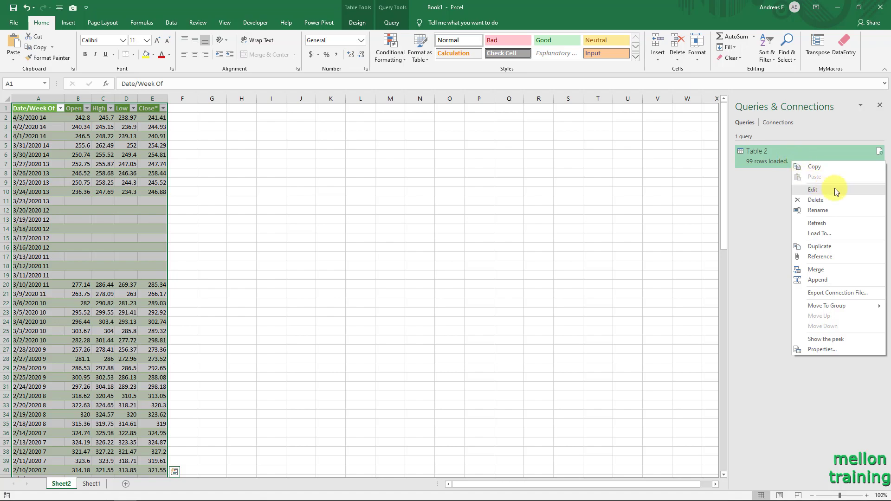
left_click(834, 190)
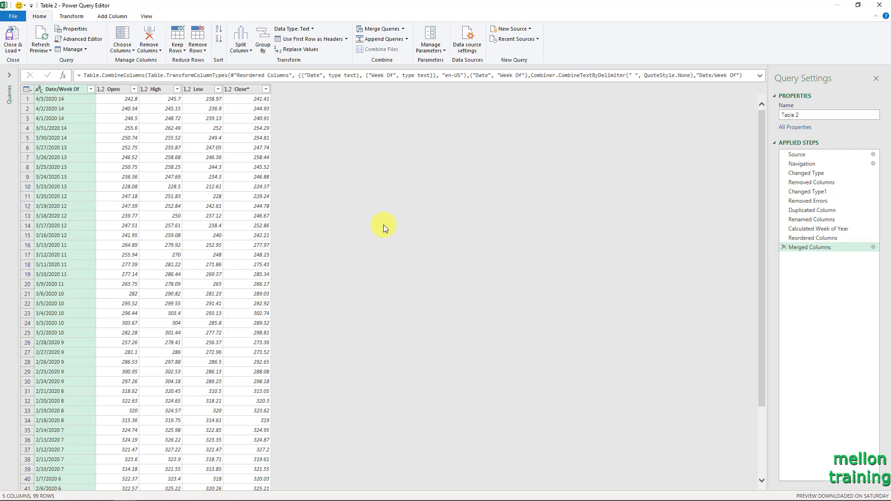
left_click(12, 37)
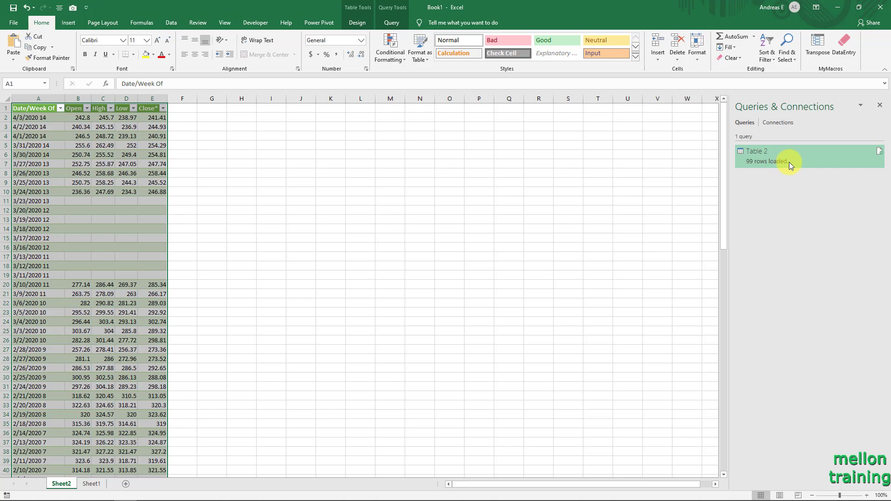
Step: Confirm the Table 2 query Properties so the query reloads its web data
right_click(804, 157)
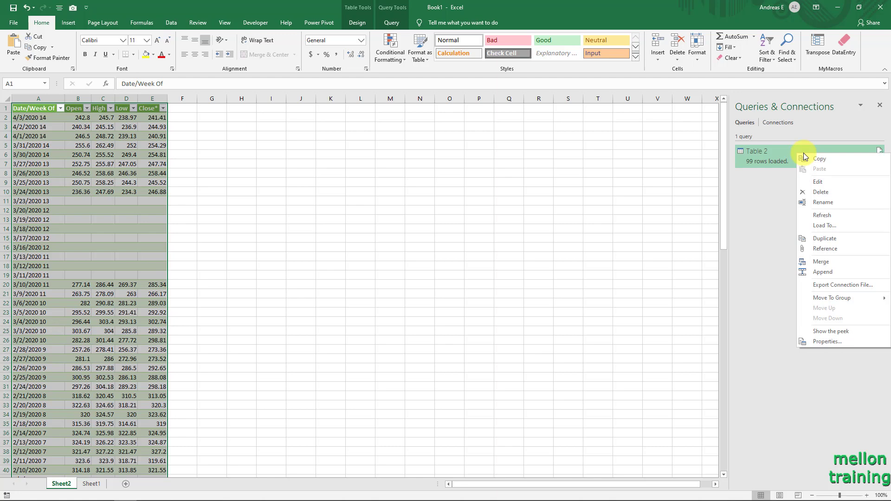
left_click(860, 342)
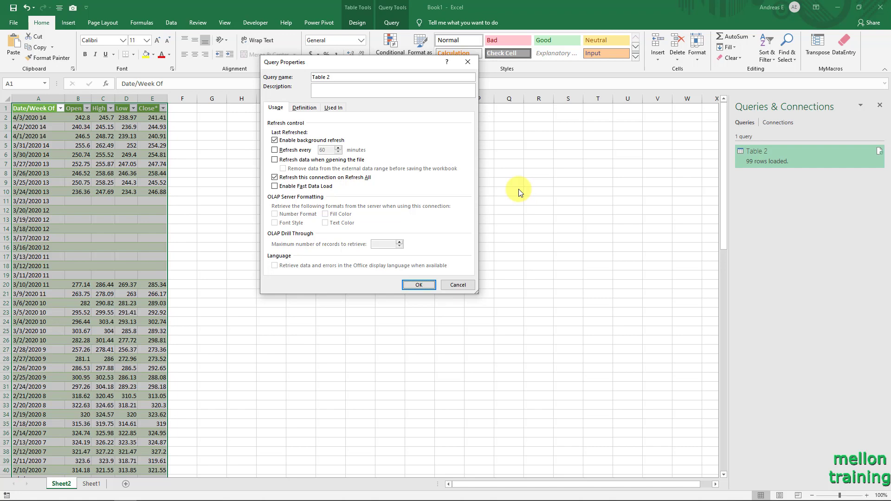
left_click(423, 285)
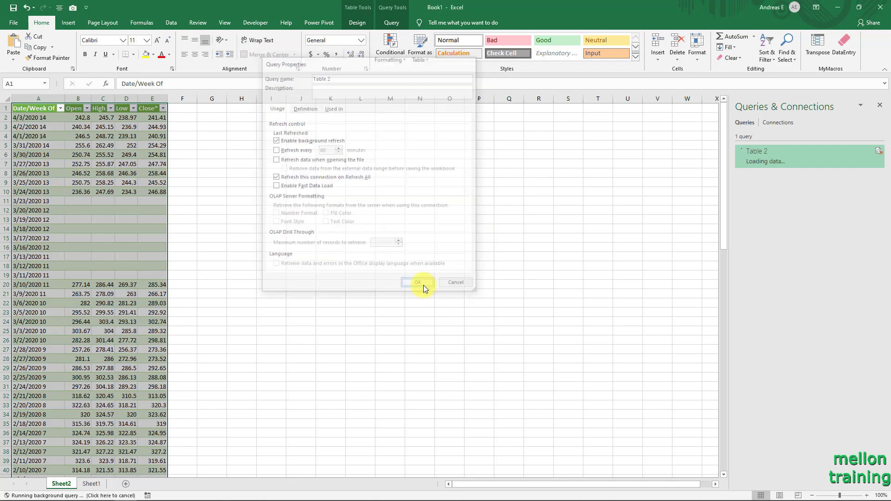